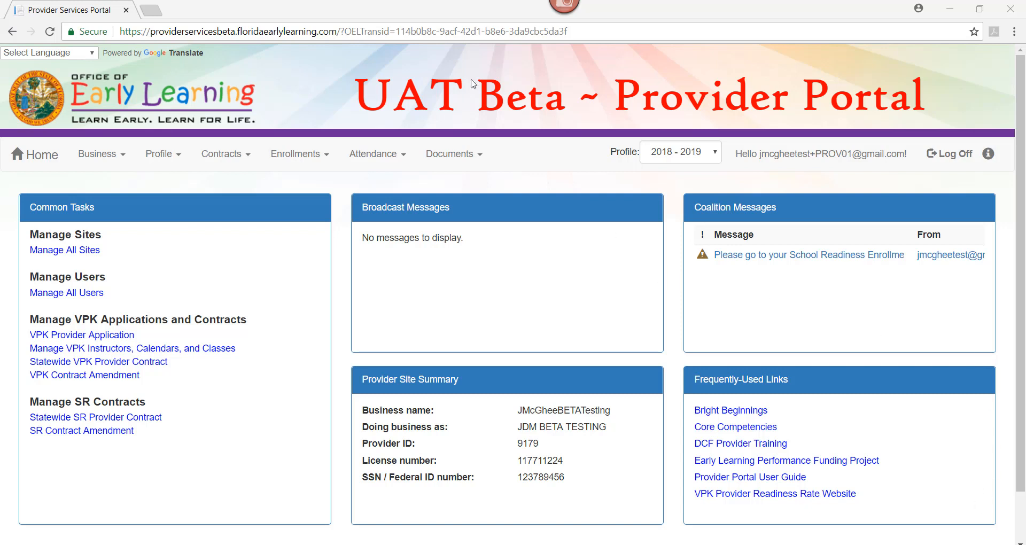
Step: Open the School Readiness attendance roster and look over its enrolled children and June 2018 calendar
click(376, 156)
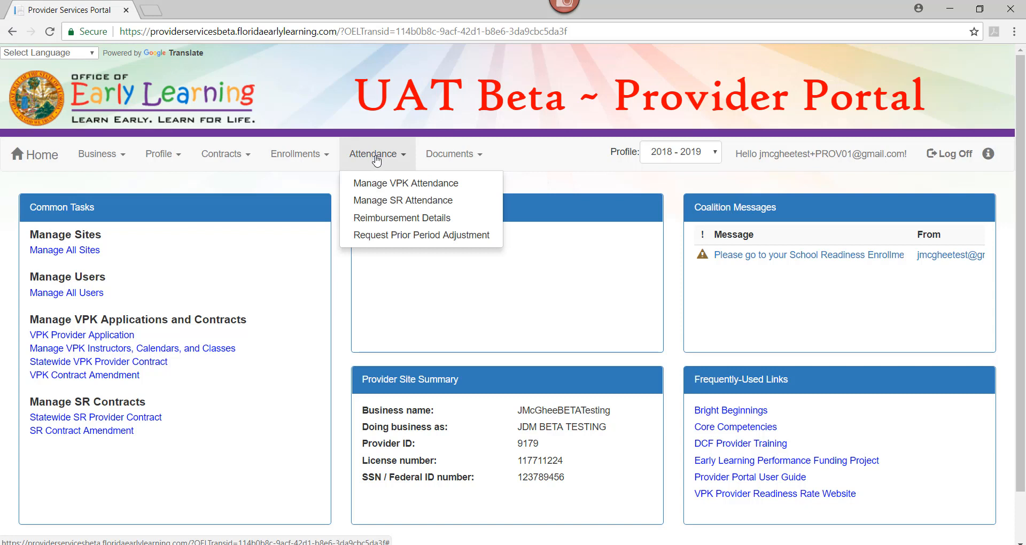
click(380, 203)
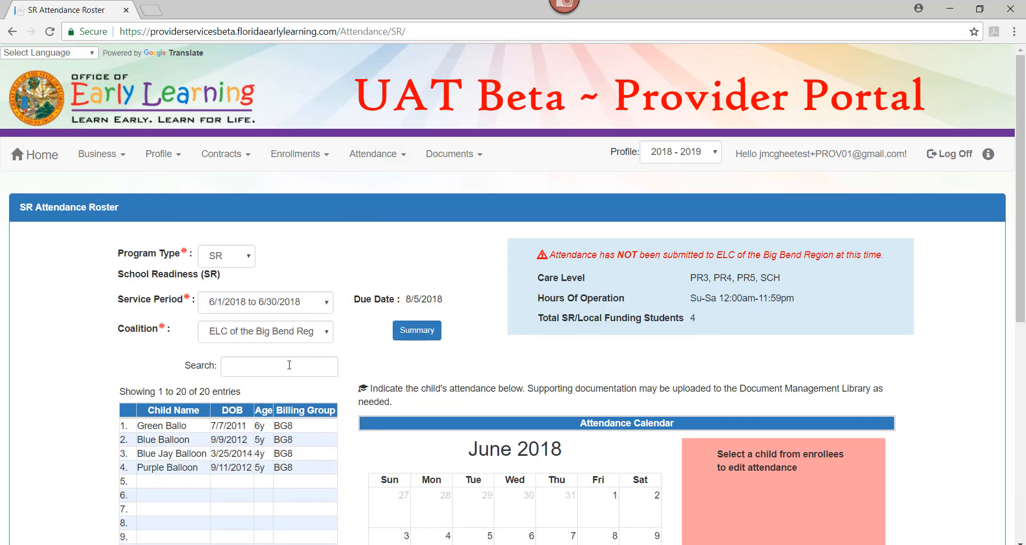
scroll(289, 366, down, 1)
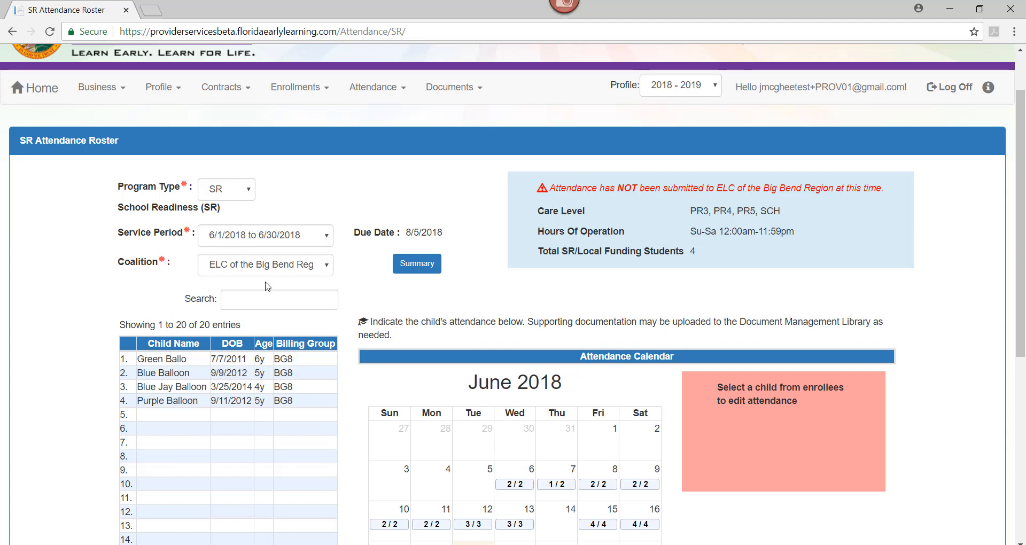
scroll(195, 369, down, 1)
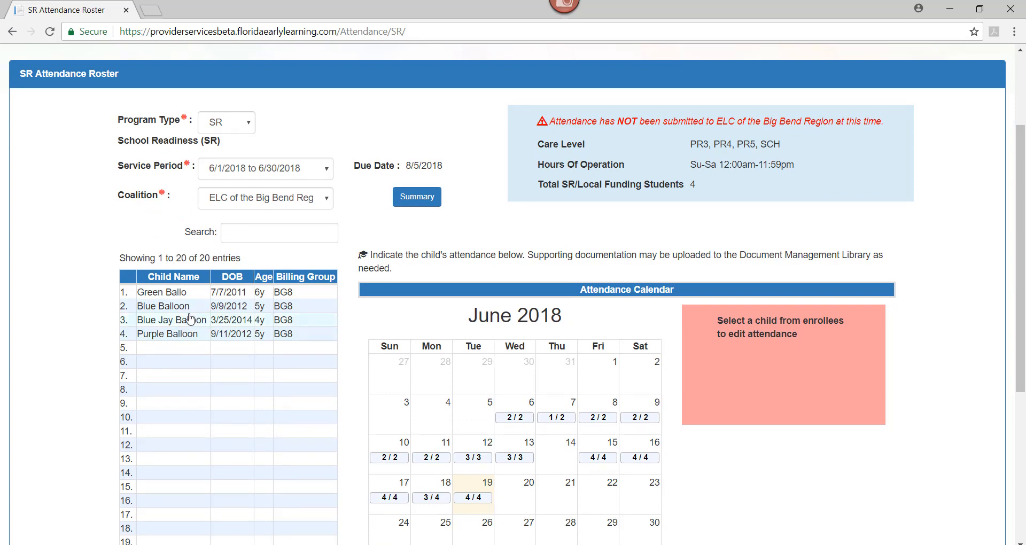
scroll(311, 282, down, 2)
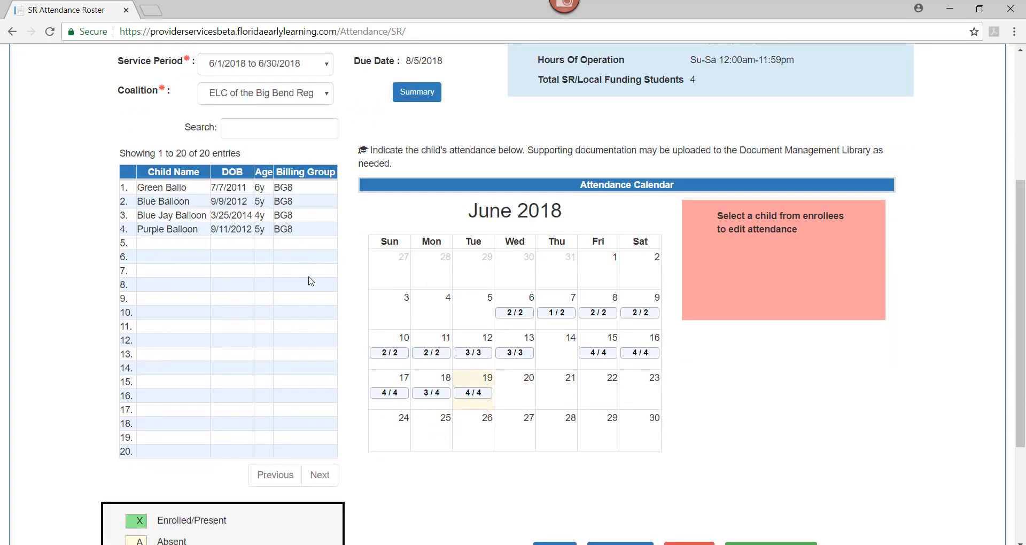
scroll(311, 282, down, 3)
scroll(275, 301, up, 6)
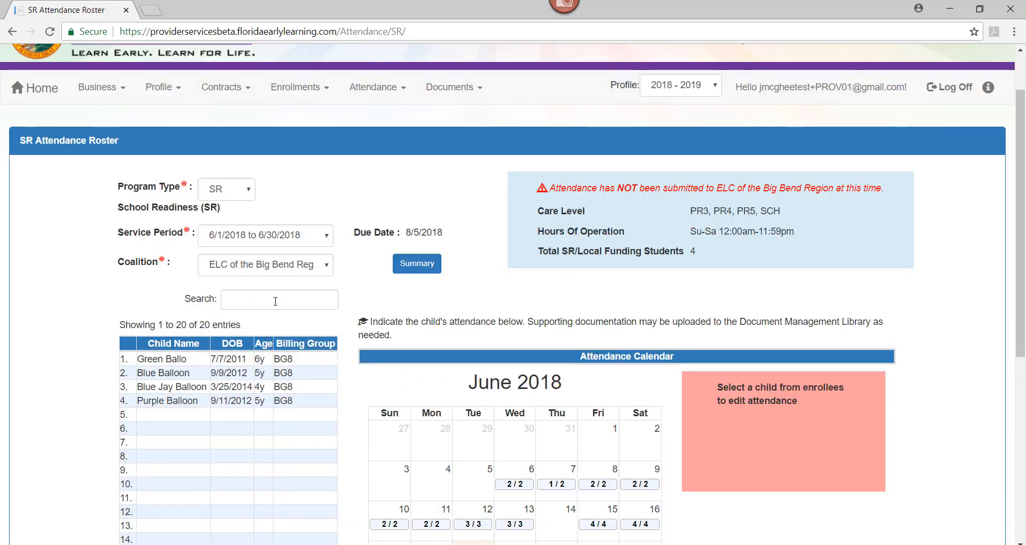
Step: Mark the first listed child absent on 6/8/2018 with the reason Enrolled/Non-Reimbursable Day and save the absence
click(153, 364)
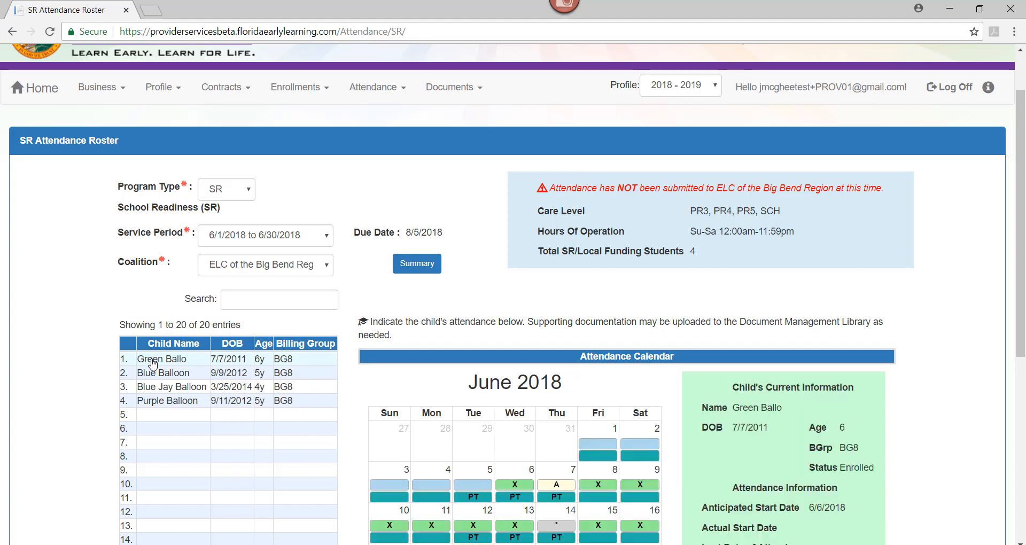
scroll(176, 365, down, 2)
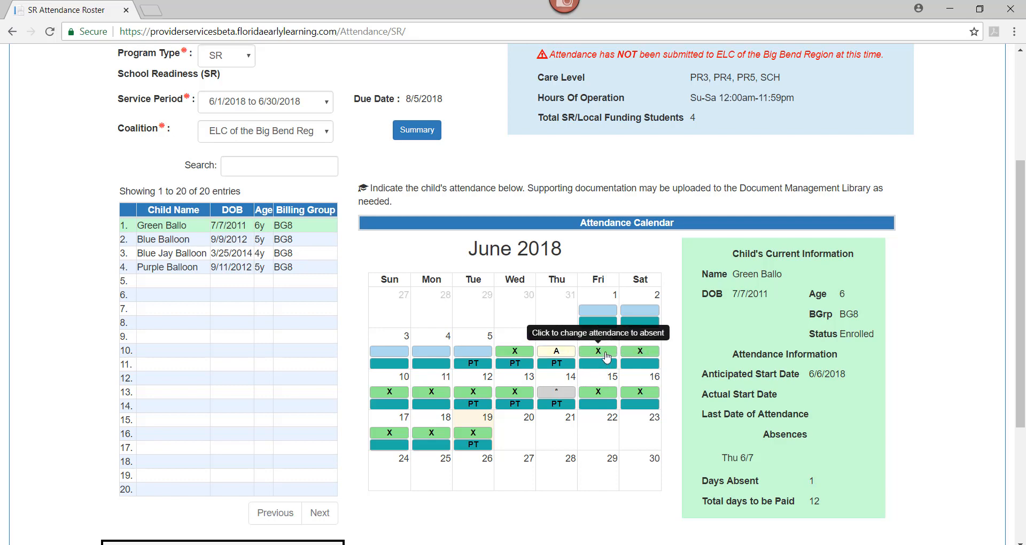
click(607, 357)
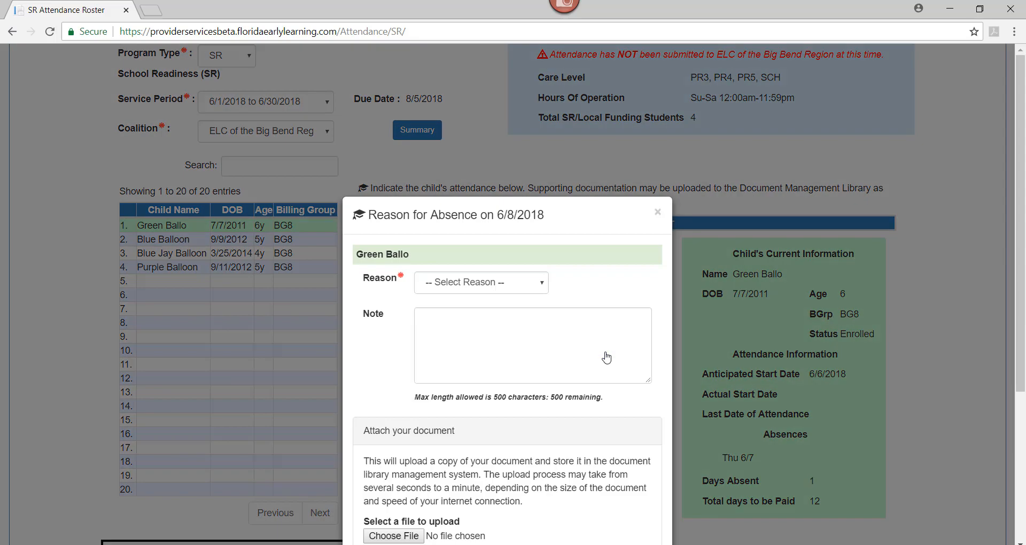
click(510, 284)
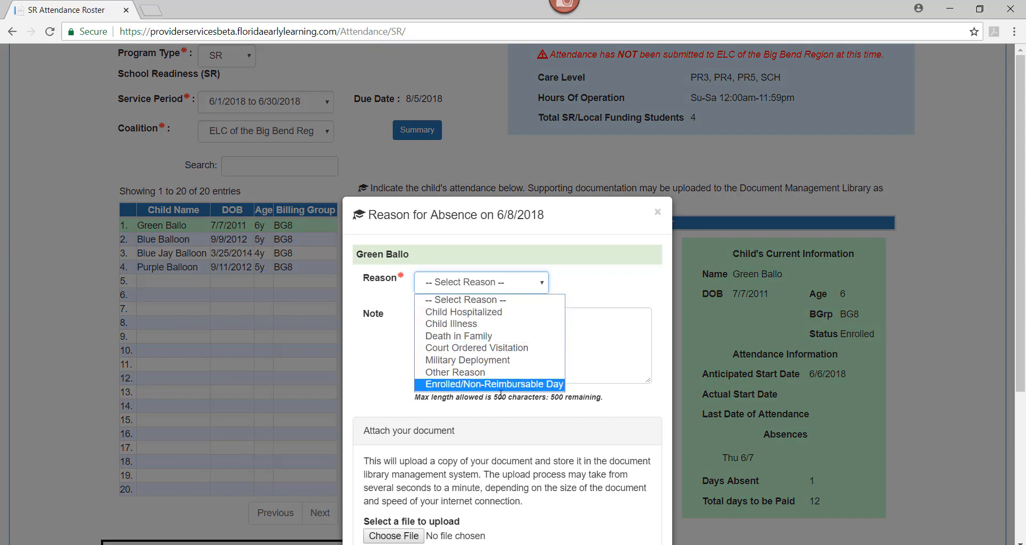
click(503, 383)
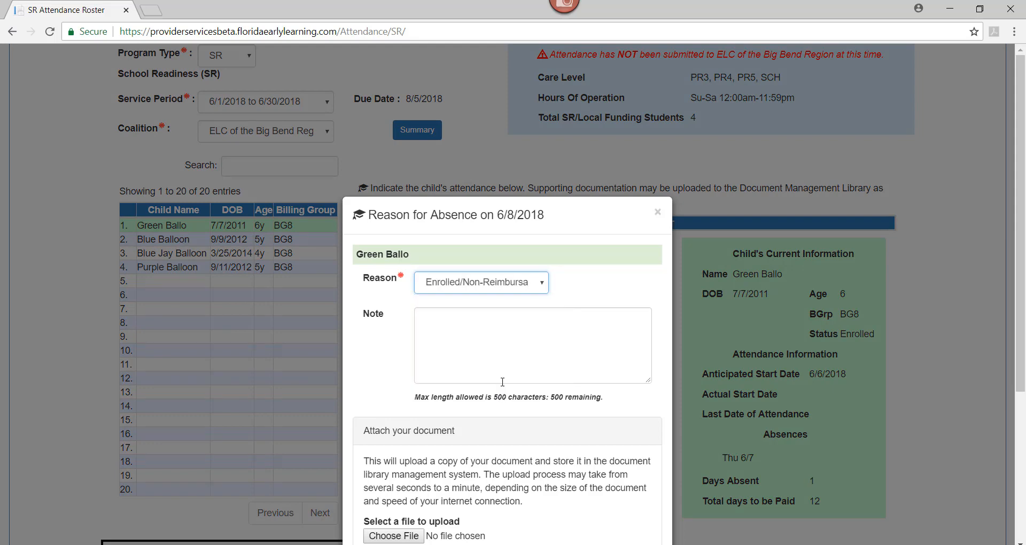
scroll(516, 409, down, 4)
click(590, 401)
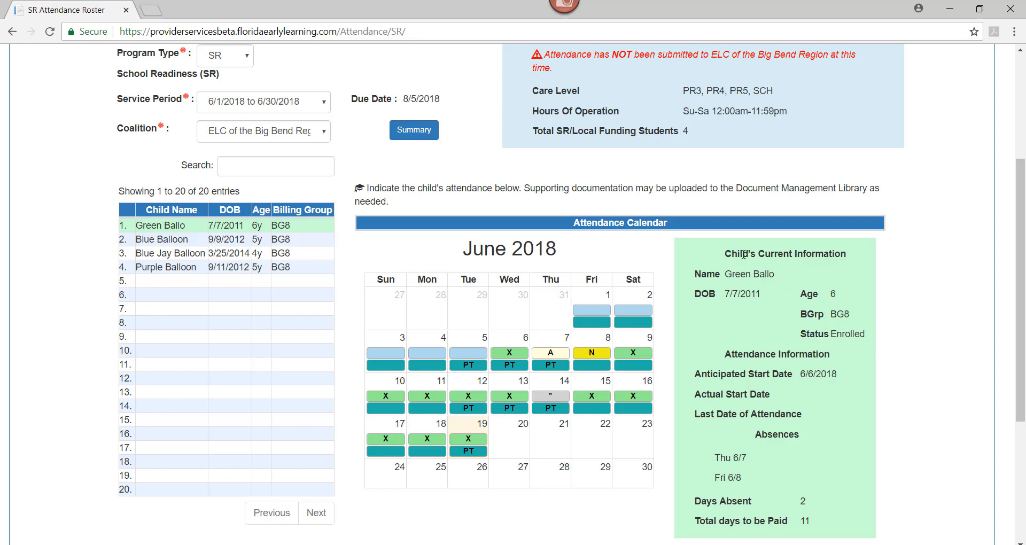
Step: Mark the same child absent on 6/12/2018 with the reason Child Illness and save the absence
drag(724, 254, 844, 272)
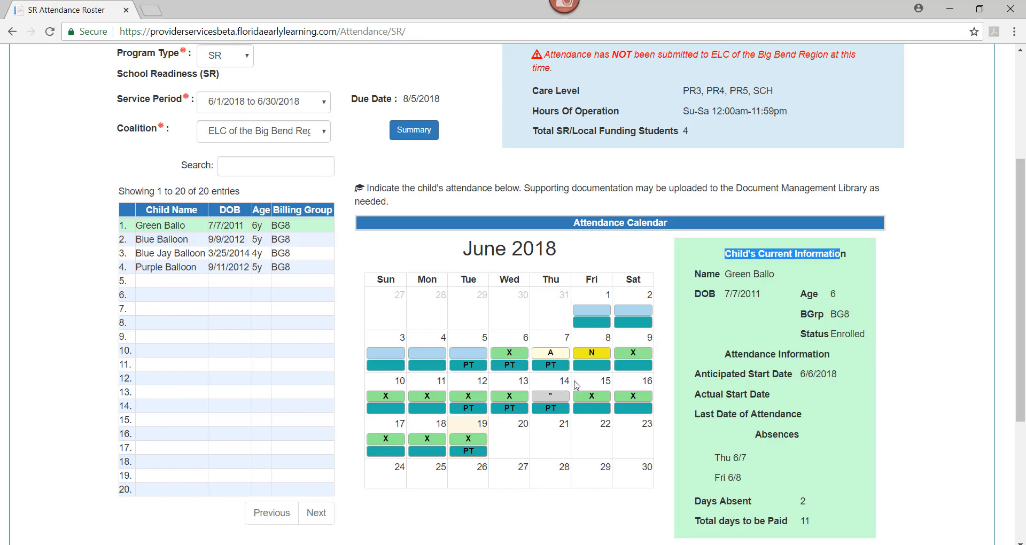
click(469, 396)
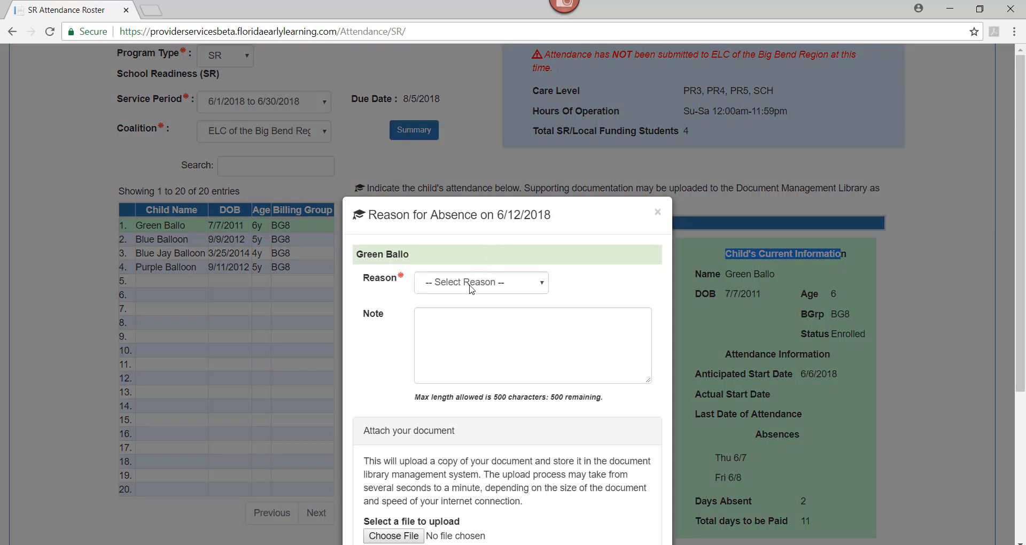
click(471, 286)
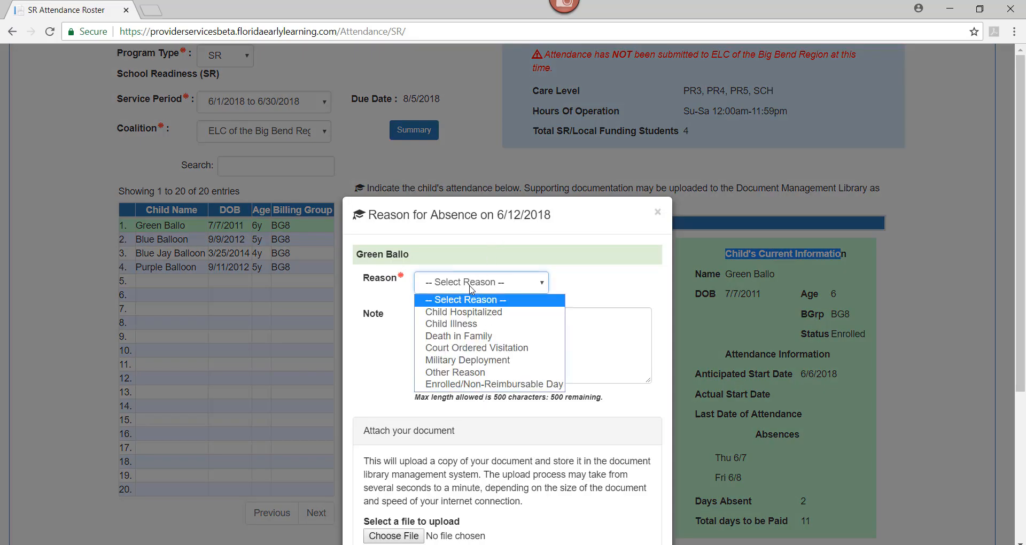
click(468, 324)
scroll(481, 352, down, 1)
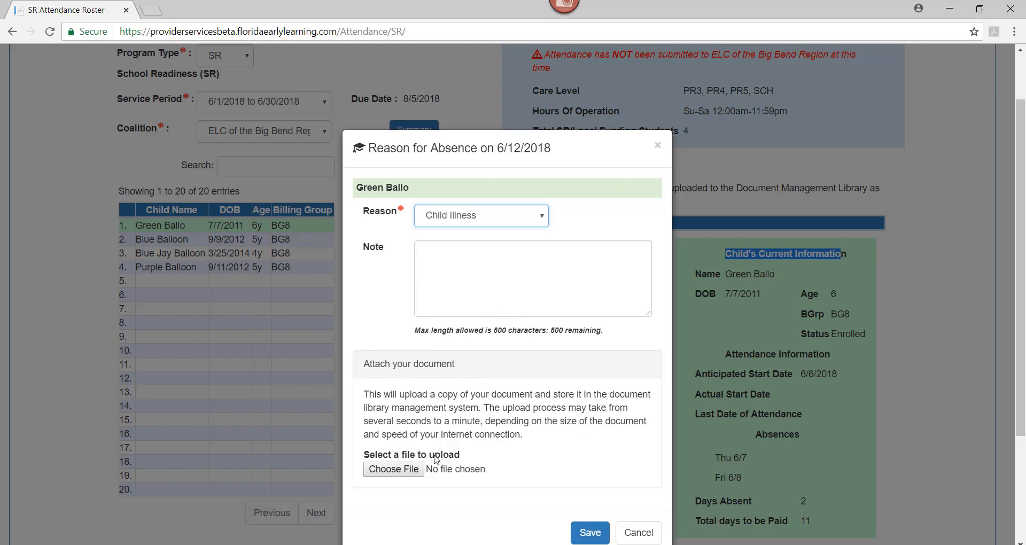
click(587, 535)
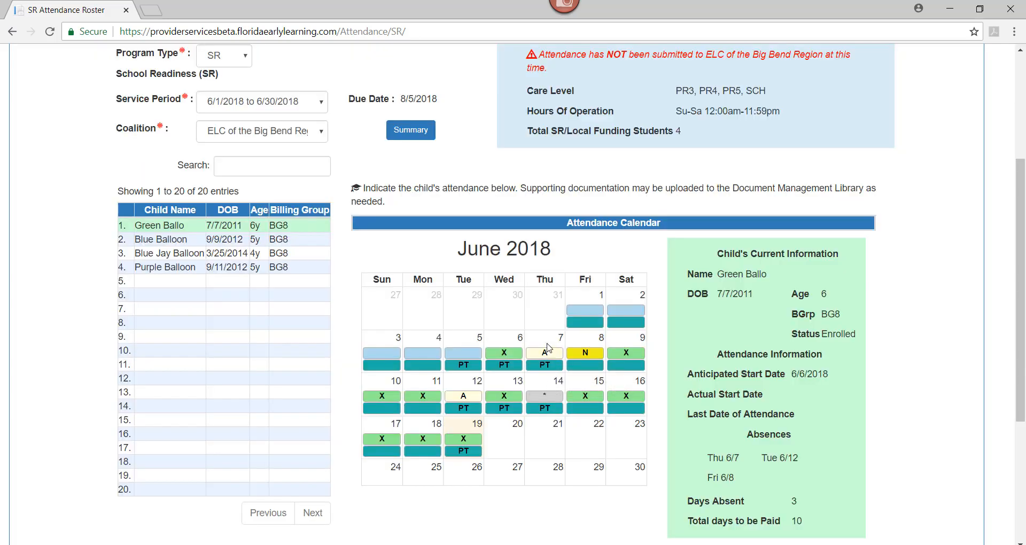
Step: Change the child's unit of care on 6/13/2018 to FT: Full-time and save it
click(511, 412)
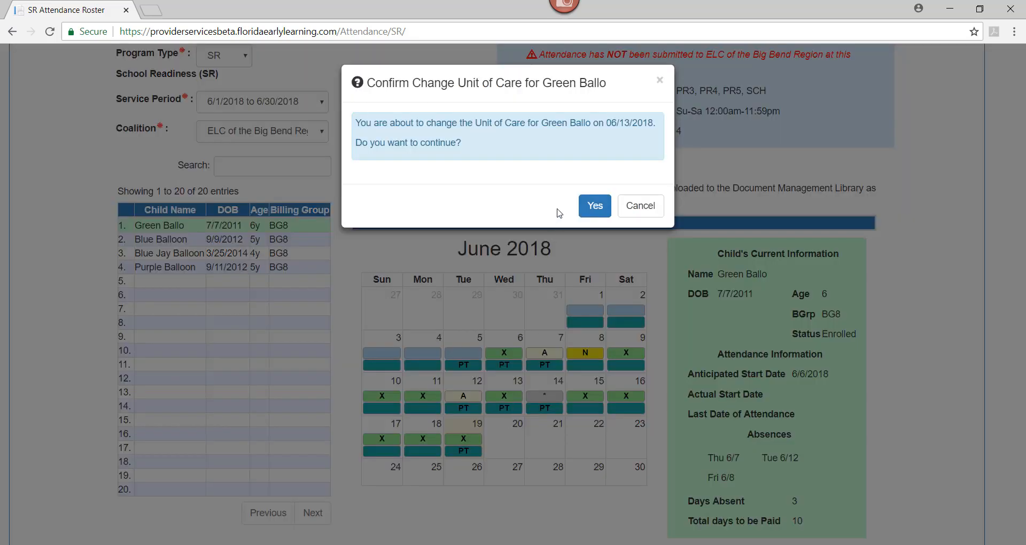
click(585, 207)
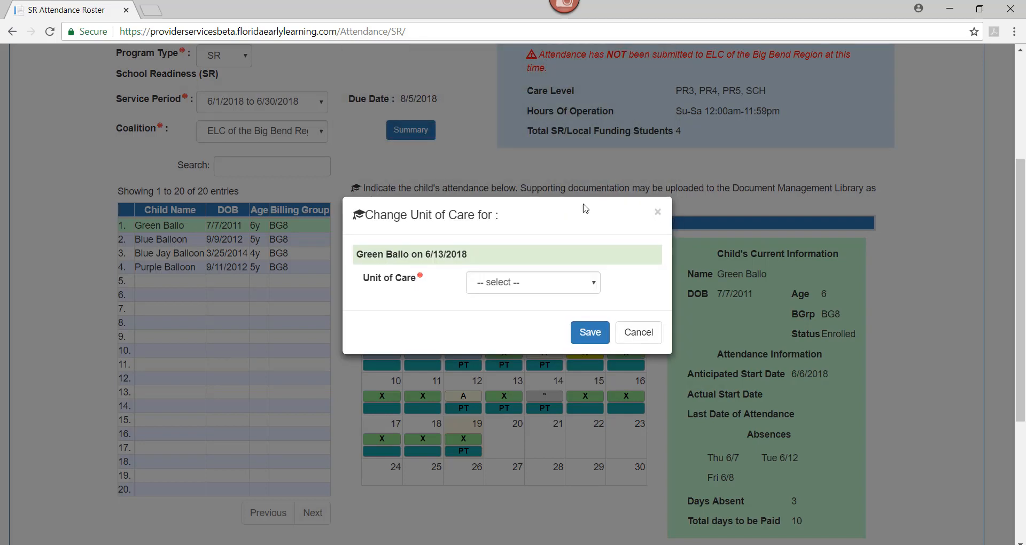
click(523, 291)
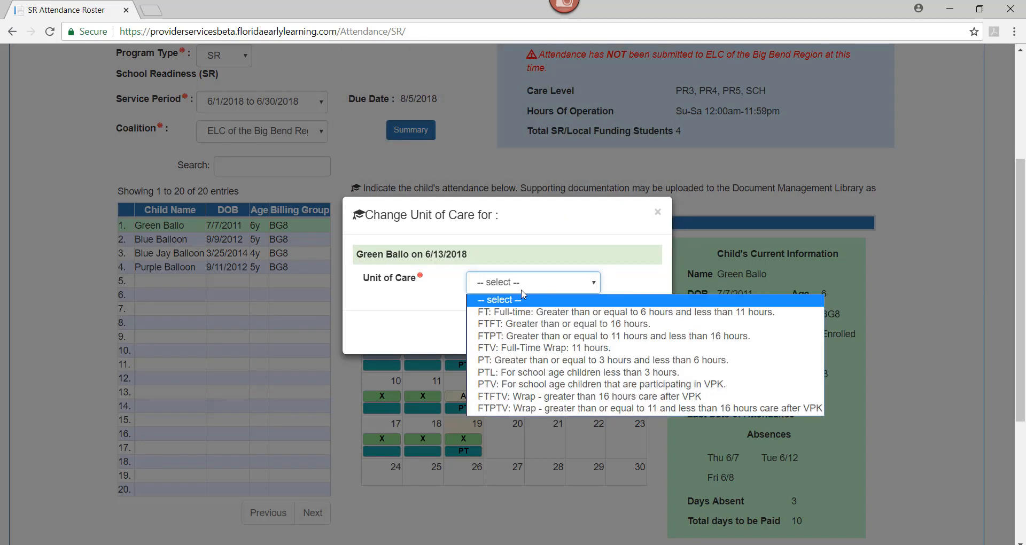
click(522, 312)
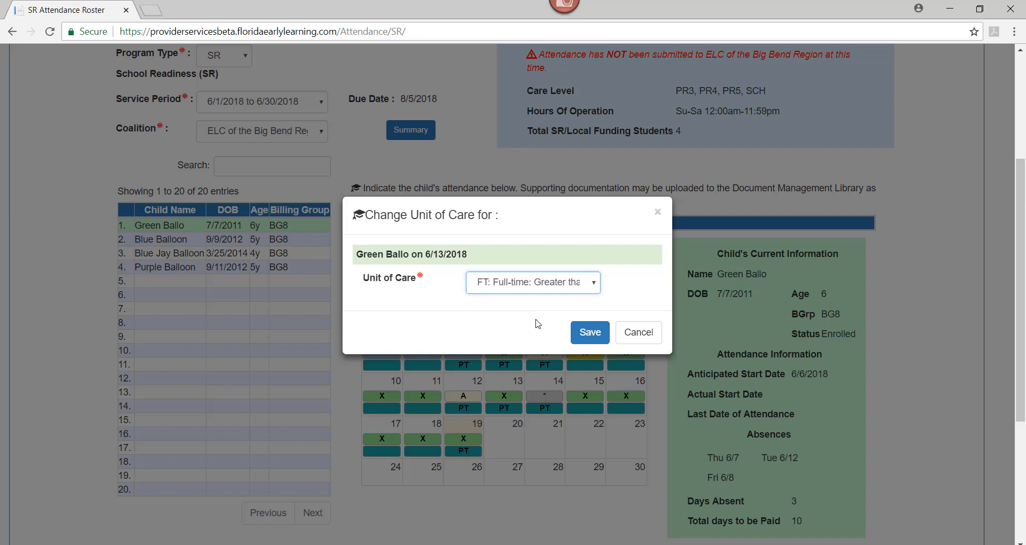
click(586, 337)
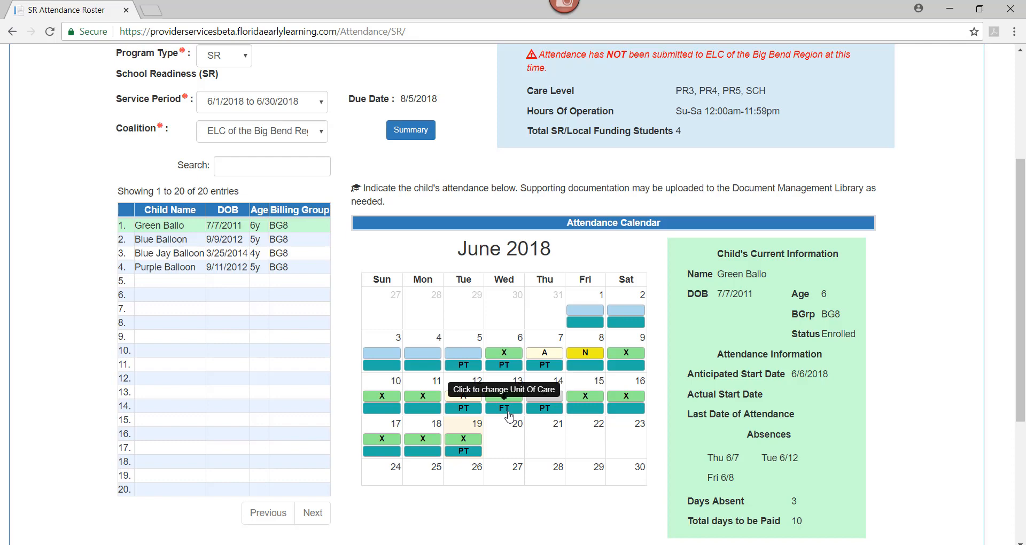
Step: Review the child's current information, including the days absent and the total days to be paid
scroll(507, 451, down, 1)
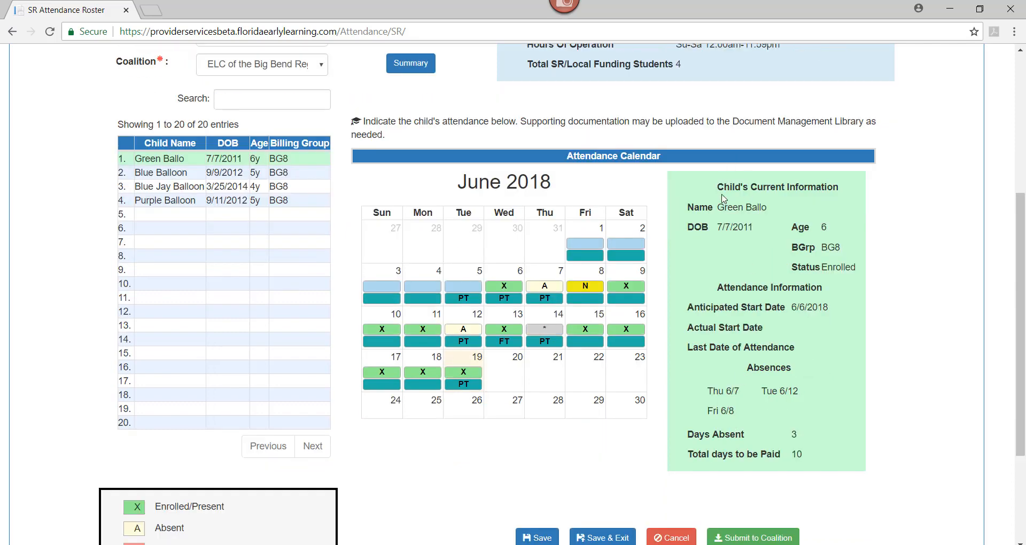
drag(717, 187, 844, 188)
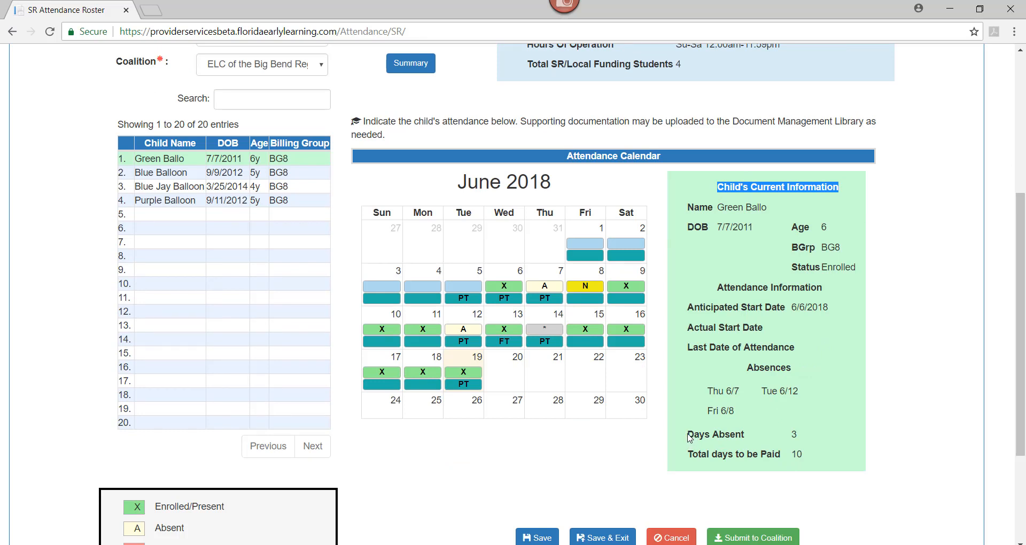
drag(688, 435, 821, 442)
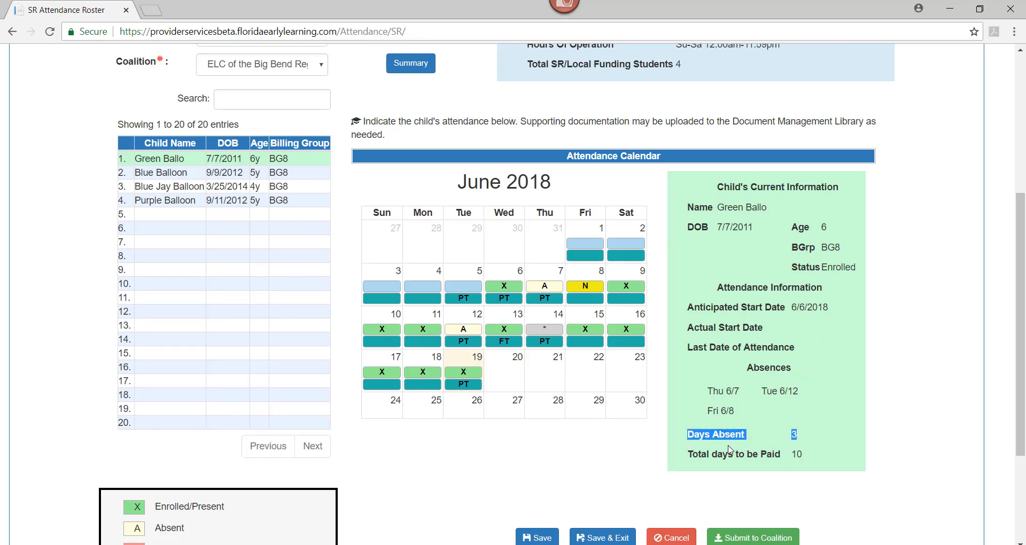
drag(690, 459, 762, 459)
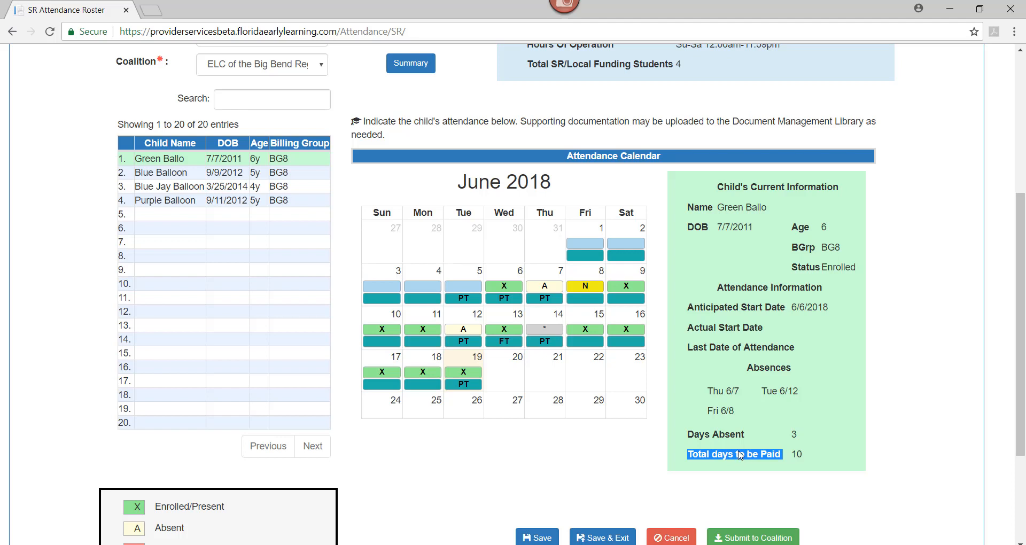
click(809, 458)
drag(808, 455, 783, 434)
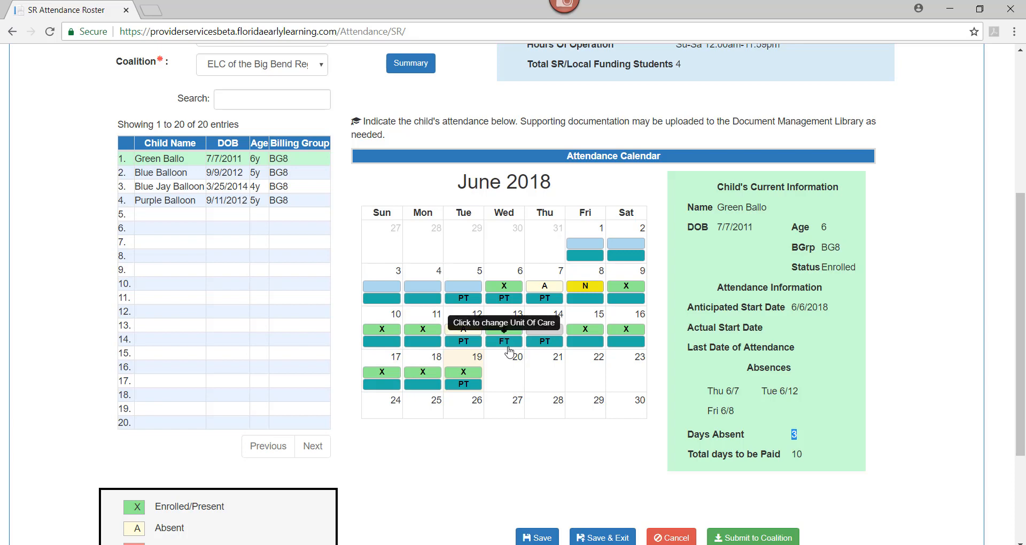
Step: Save the child's attendance changes, staying on the roster, and dismiss the confirmation
scroll(508, 381, down, 1)
scroll(508, 382, down, 1)
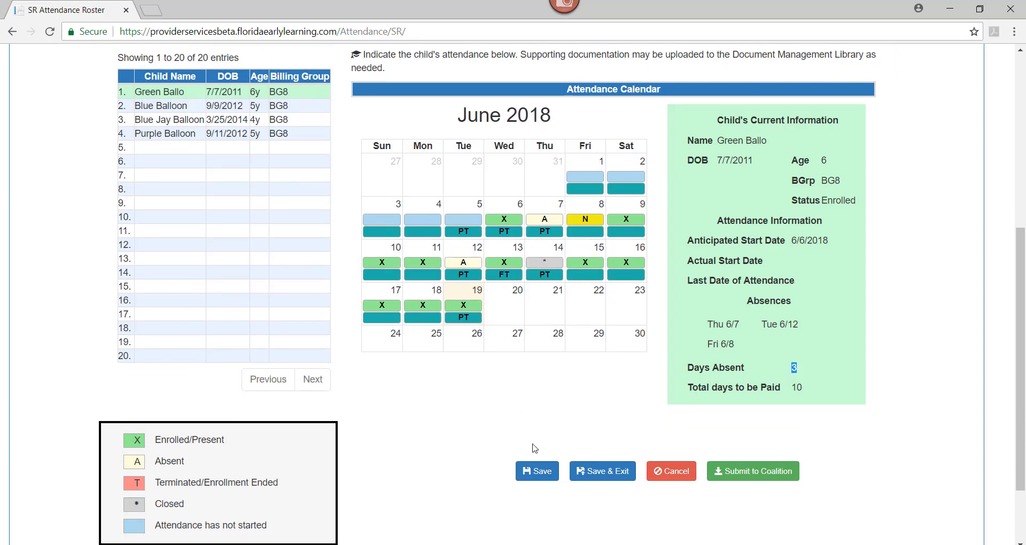
click(537, 480)
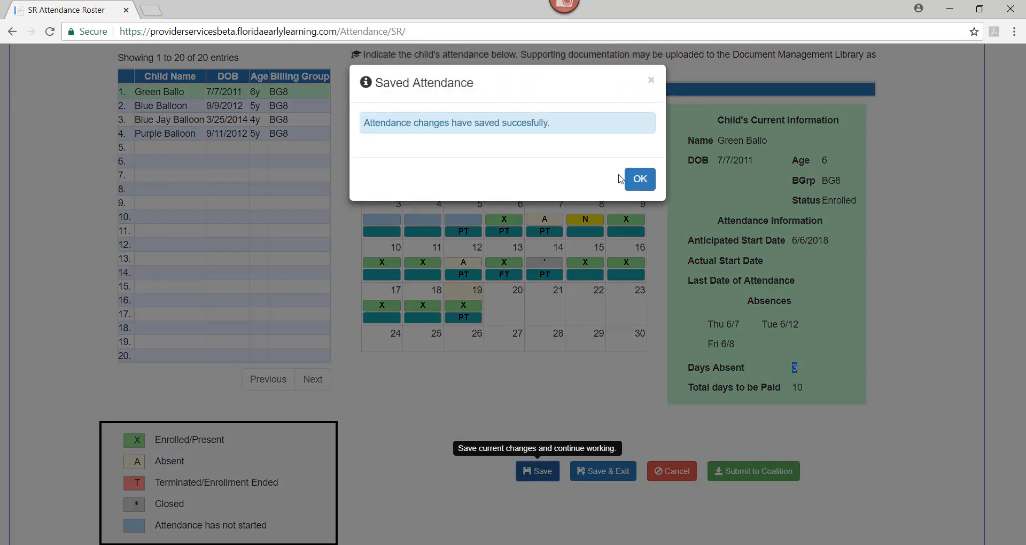
click(638, 180)
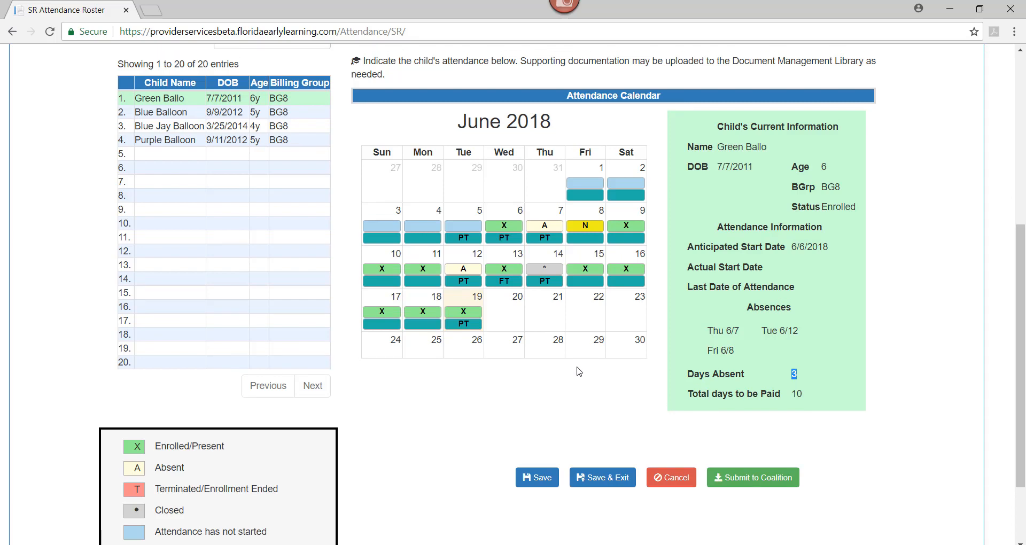
Step: Open the period's attendance summary for all students and examine the Days Absent and Days Present columns
scroll(579, 369, up, 1)
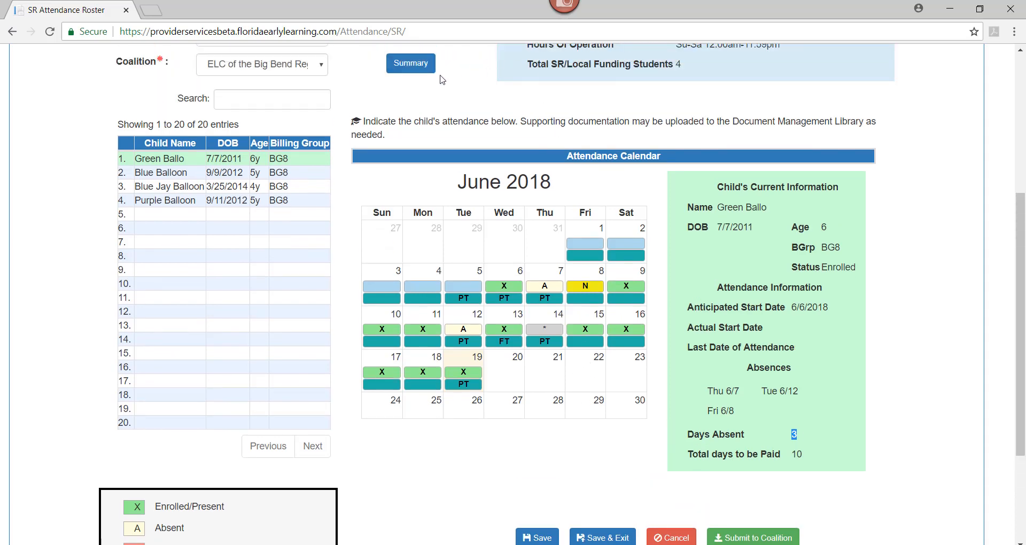
scroll(443, 79, up, 2)
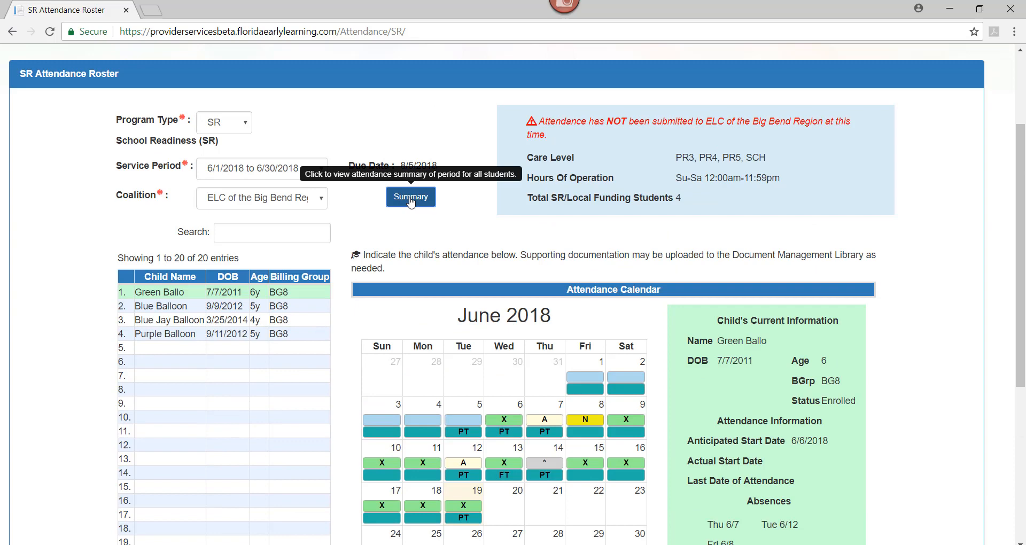
click(411, 197)
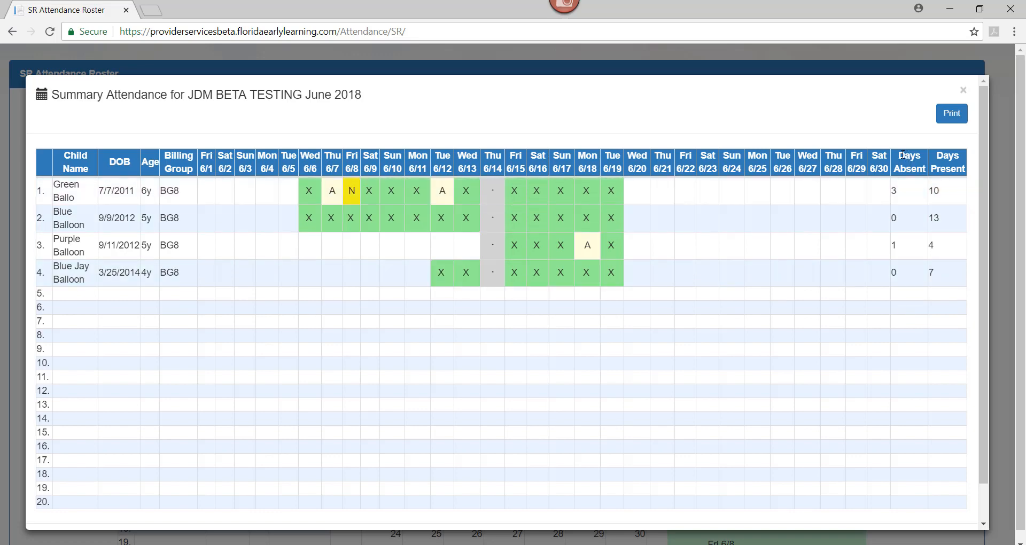
drag(924, 166, 926, 180)
click(936, 159)
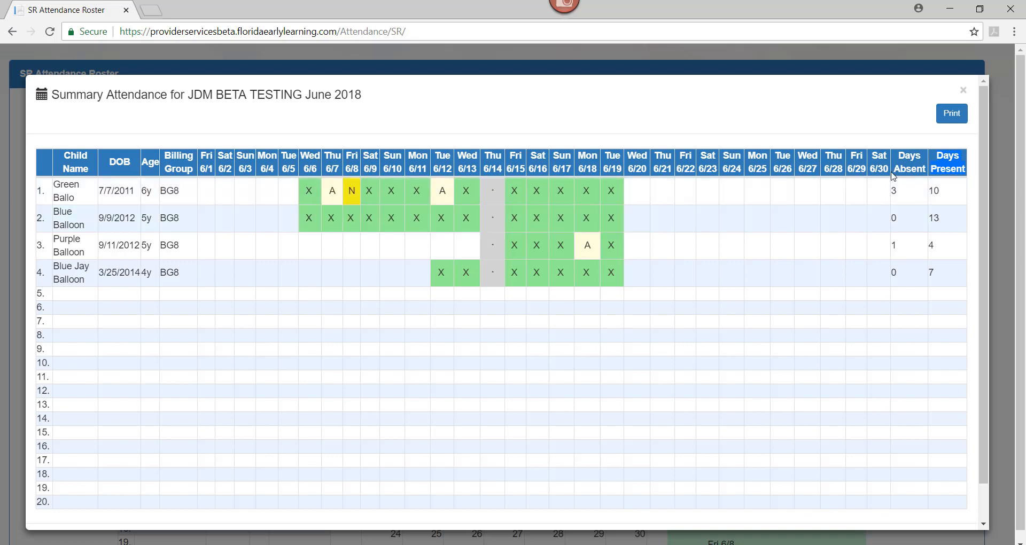
scroll(834, 214, down, 2)
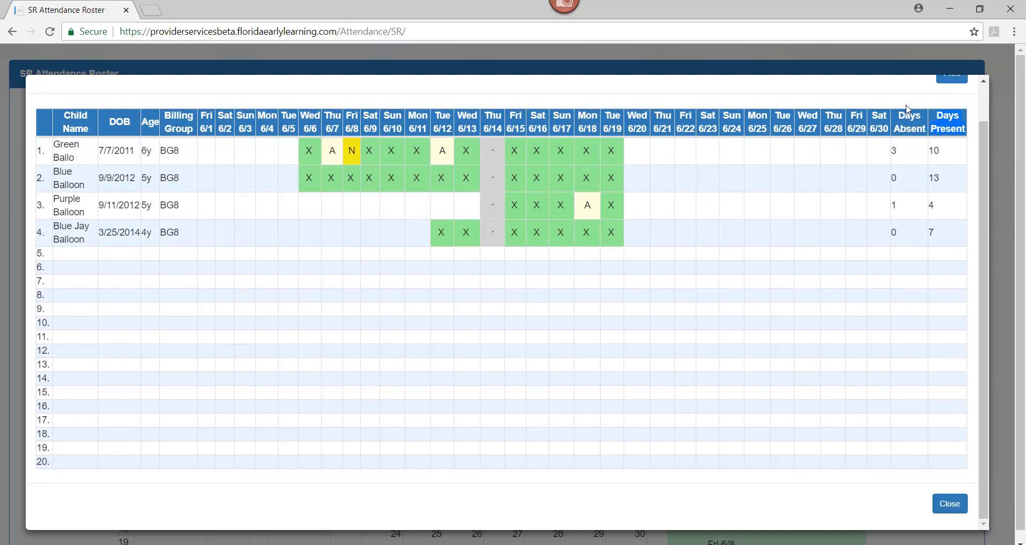
Step: Close the attendance summary and open the School Readiness enrollments list for viewing and editing
scroll(909, 160, up, 2)
click(952, 114)
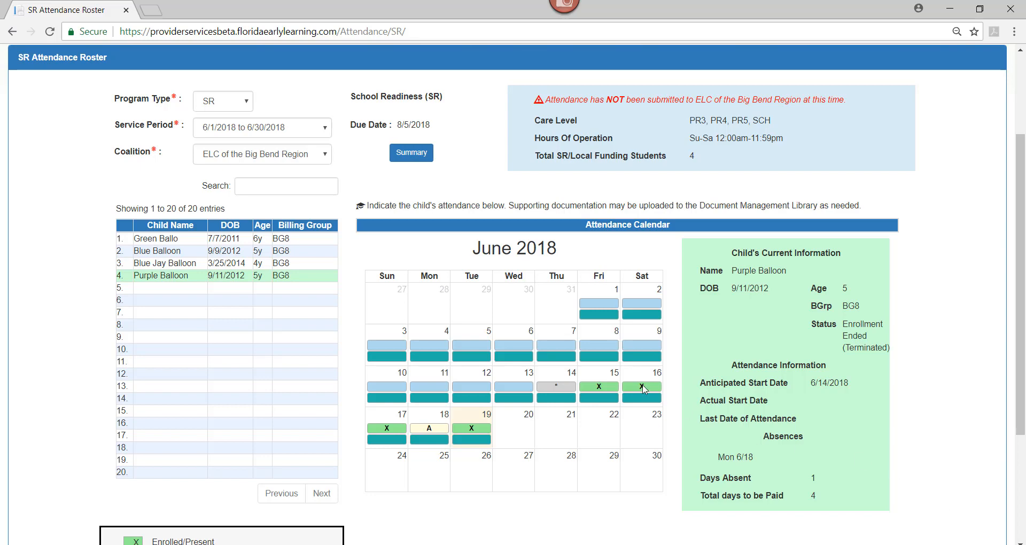
scroll(564, 308, up, 3)
click(270, 143)
mouse_move(278, 188)
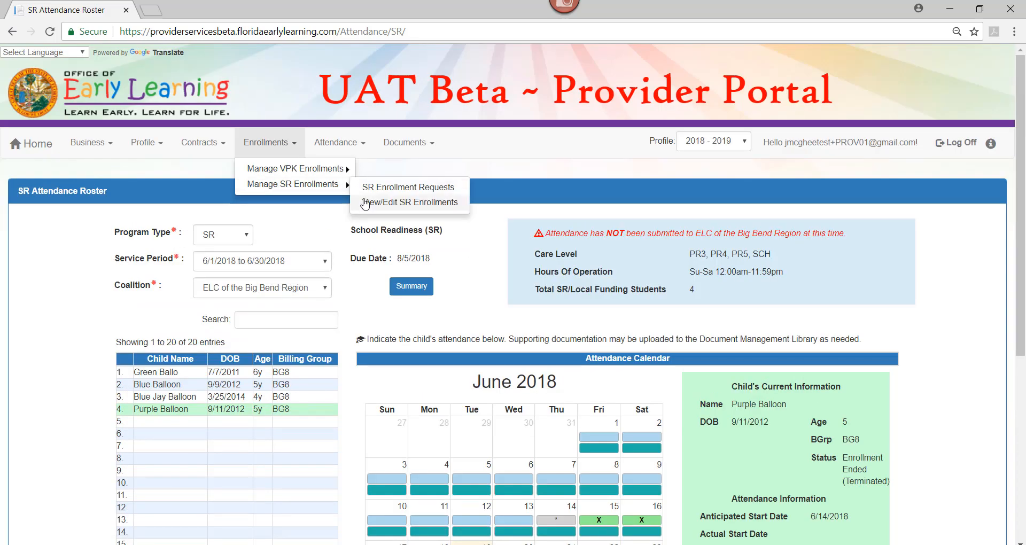
click(380, 209)
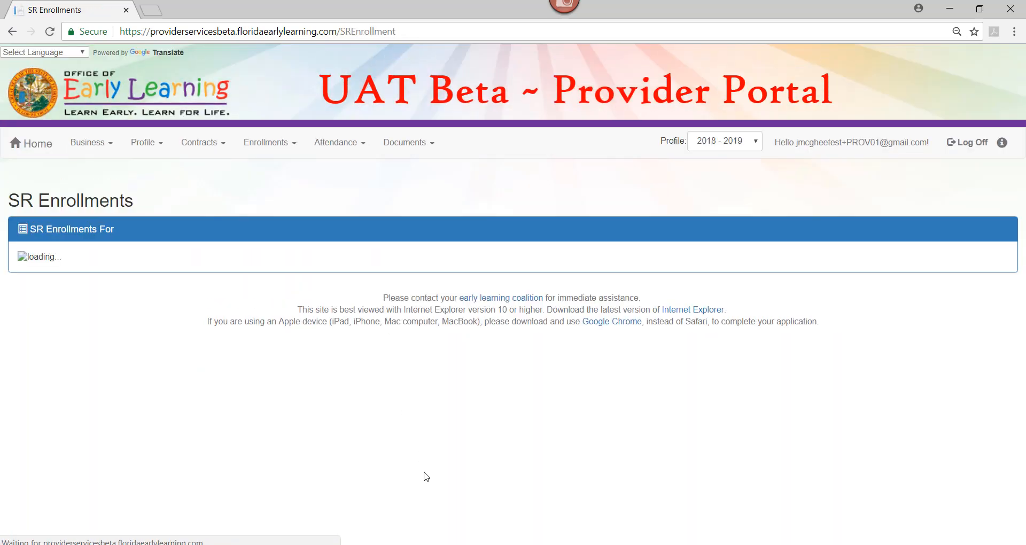
Step: Examine the enrollment end date, status and available actions for the last child in the SR enrollments list
scroll(416, 461, down, 3)
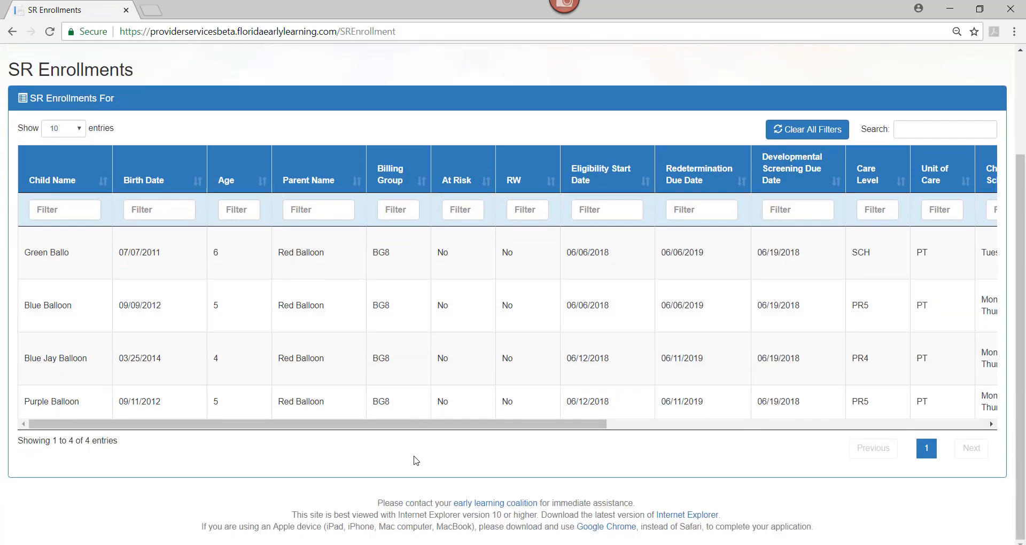
drag(374, 425, 802, 468)
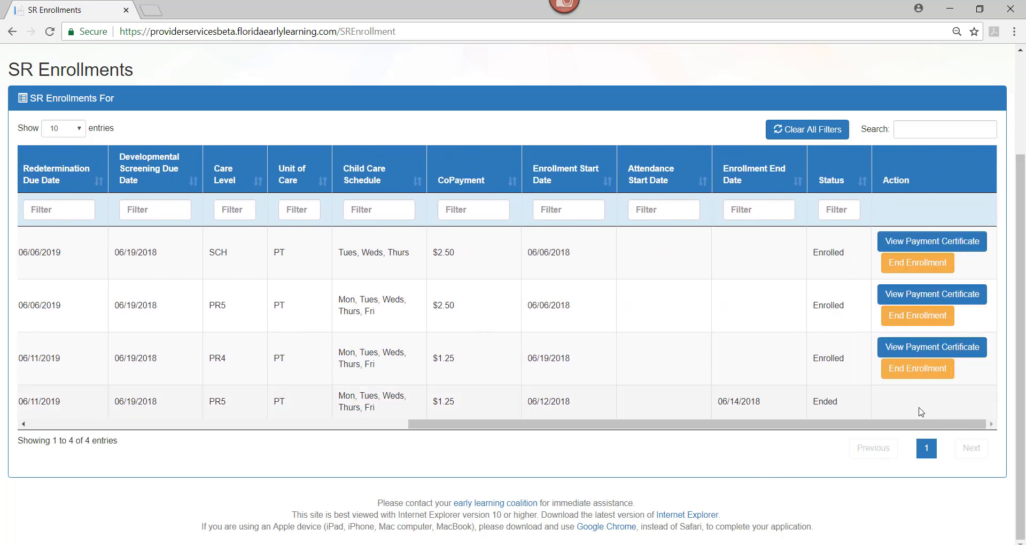
mouse_move(921, 404)
mouse_down()
mouse_move(769, 400)
mouse_move(651, 415)
mouse_up()
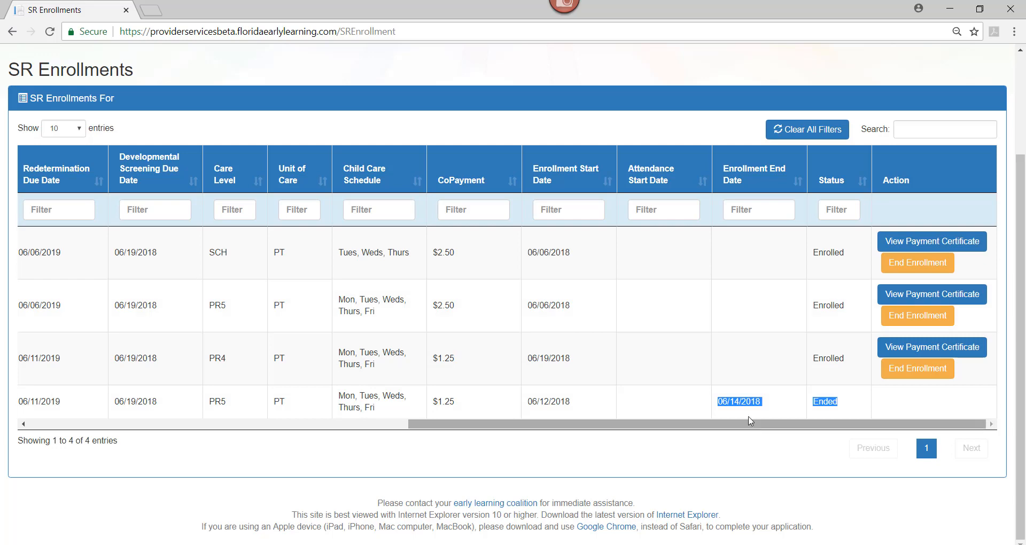
drag(723, 424, 257, 424)
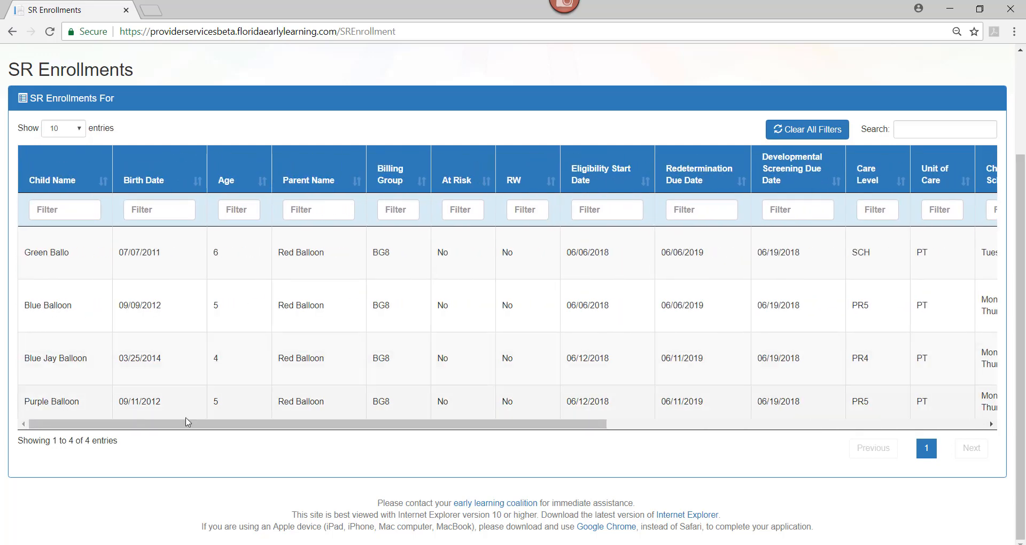
Step: Return to the School Readiness attendance roster and select the fourth child to show their June 2018 attendance
scroll(532, 385, up, 3)
click(334, 143)
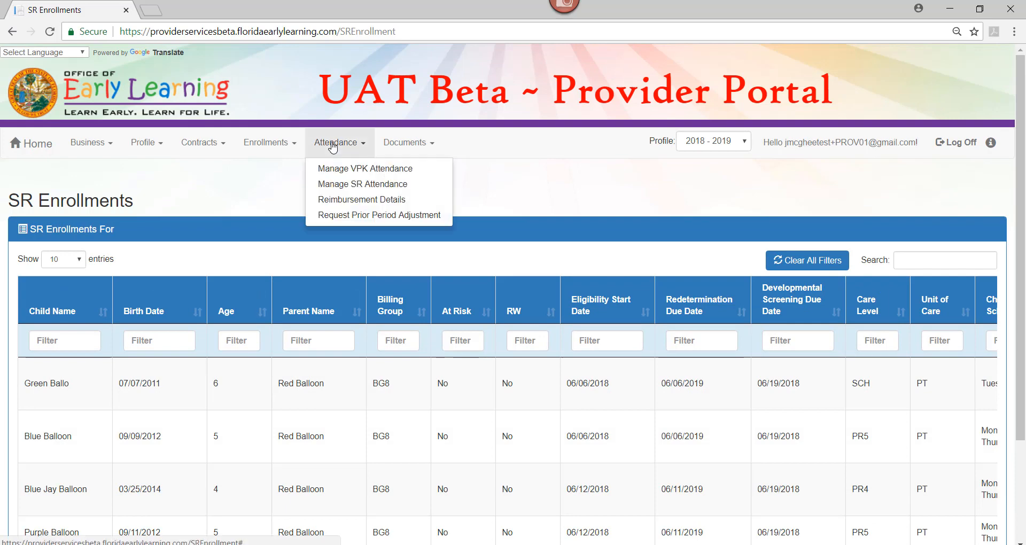
click(353, 184)
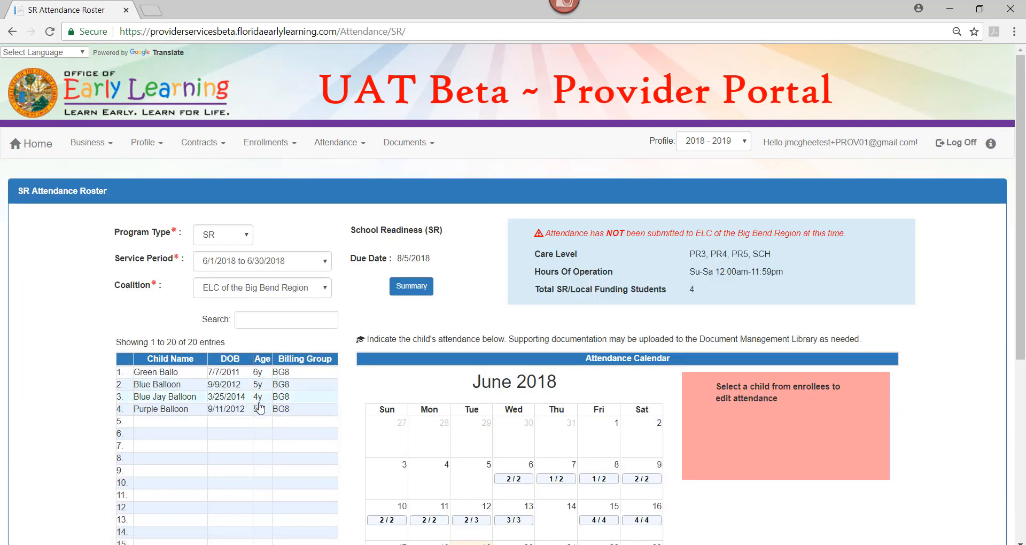
click(171, 410)
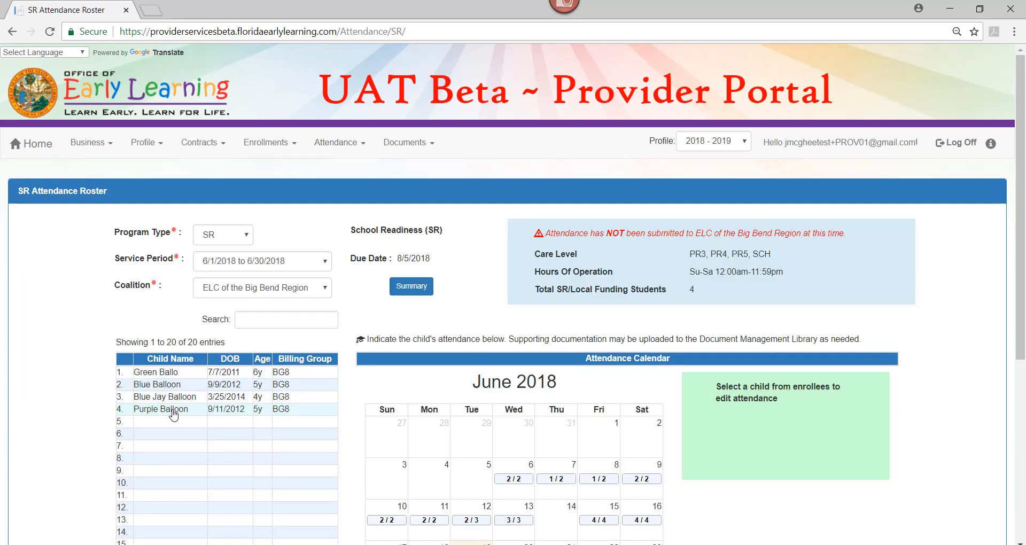
Step: Examine the 6/14 entry in the child's attendance calendar and the enrollment status in the child's current information
scroll(594, 416, down, 2)
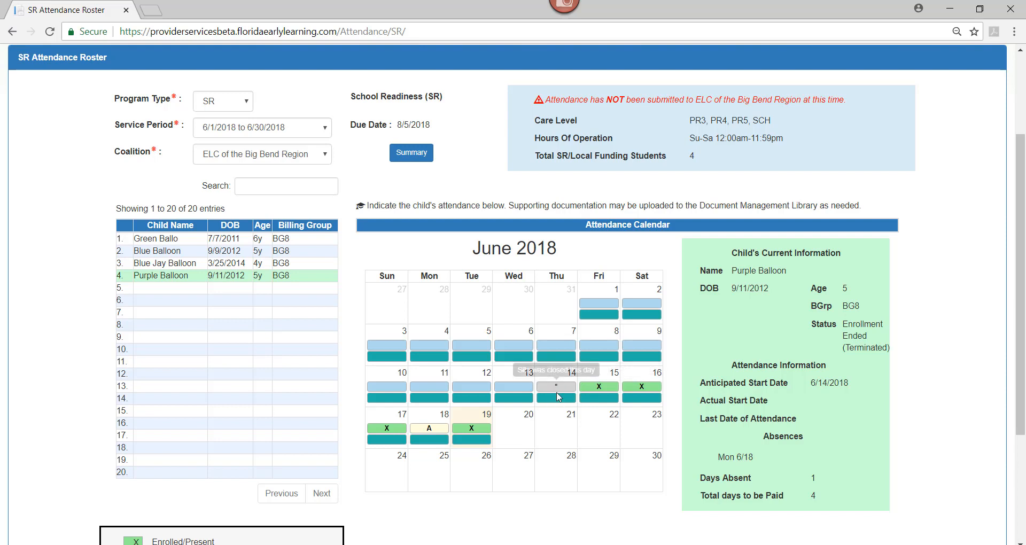
mouse_move(559, 392)
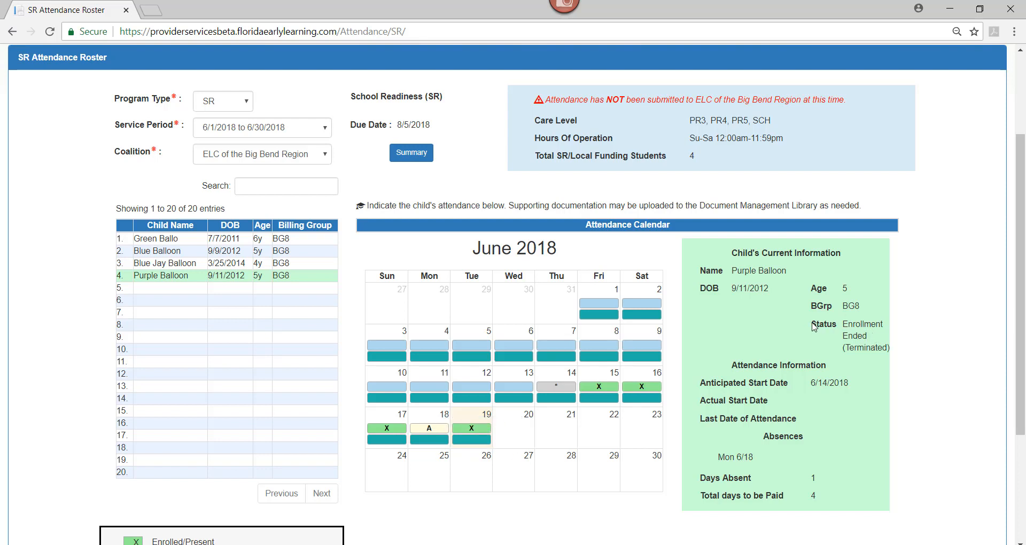
drag(811, 327, 888, 349)
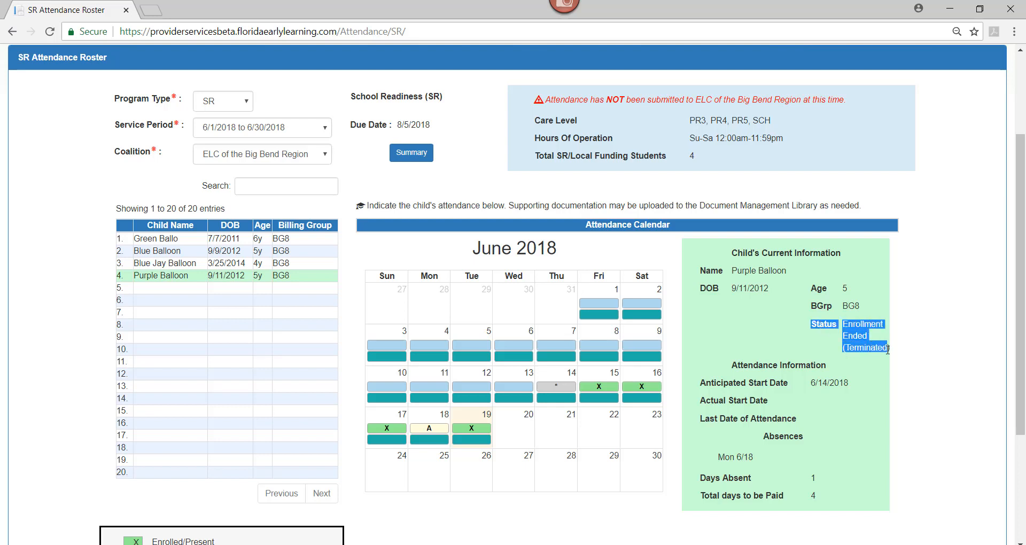